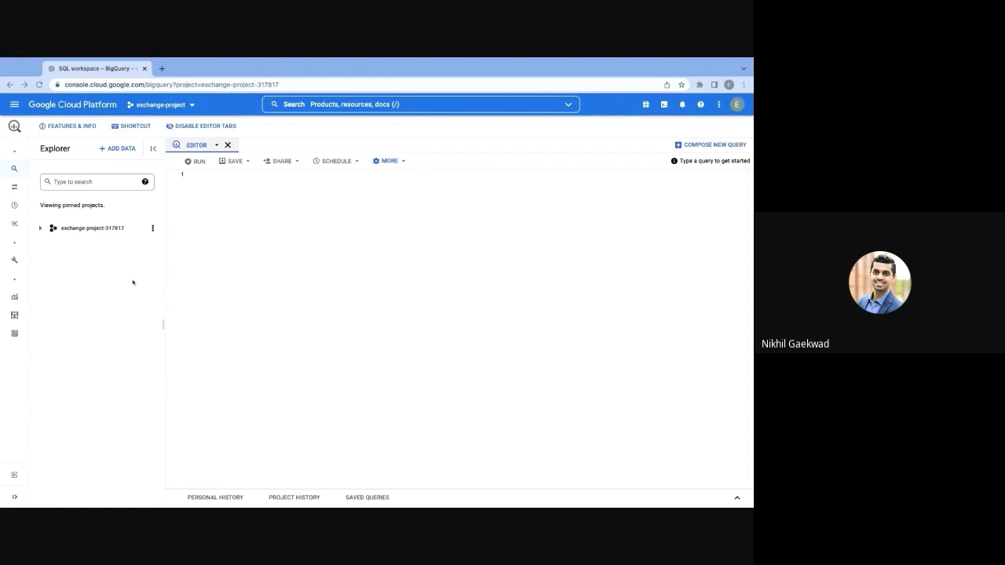
# Create a new Analytics Hub exchange with display name 'NCAA Exchange' in region US
pyautogui.moveTo(23, 167)
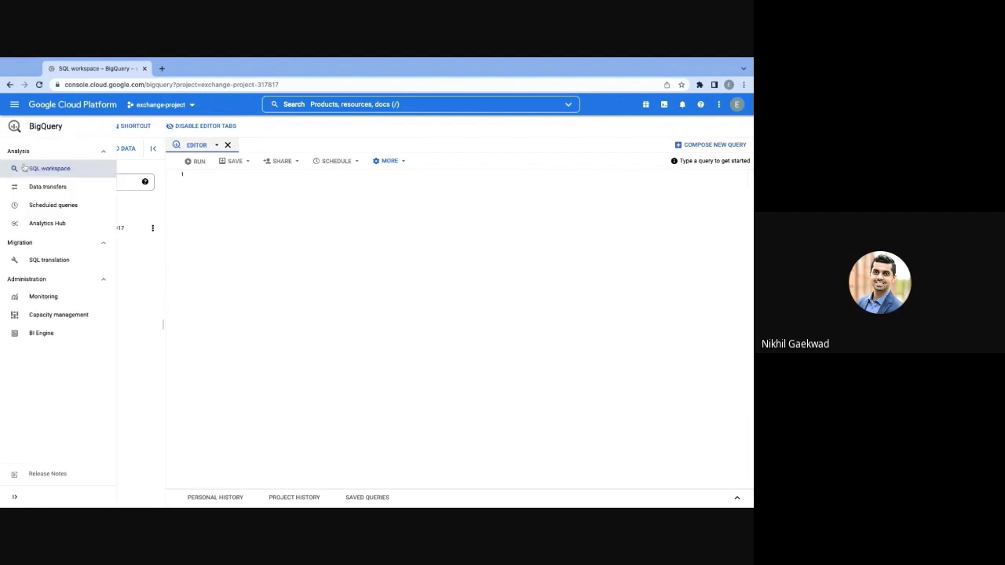
pyautogui.click(69, 227)
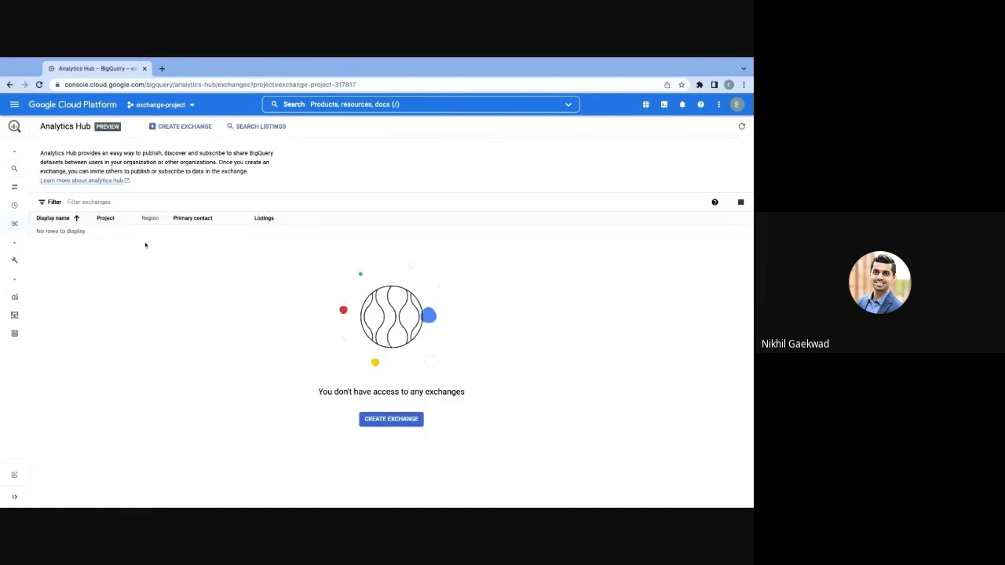
pyautogui.click(192, 135)
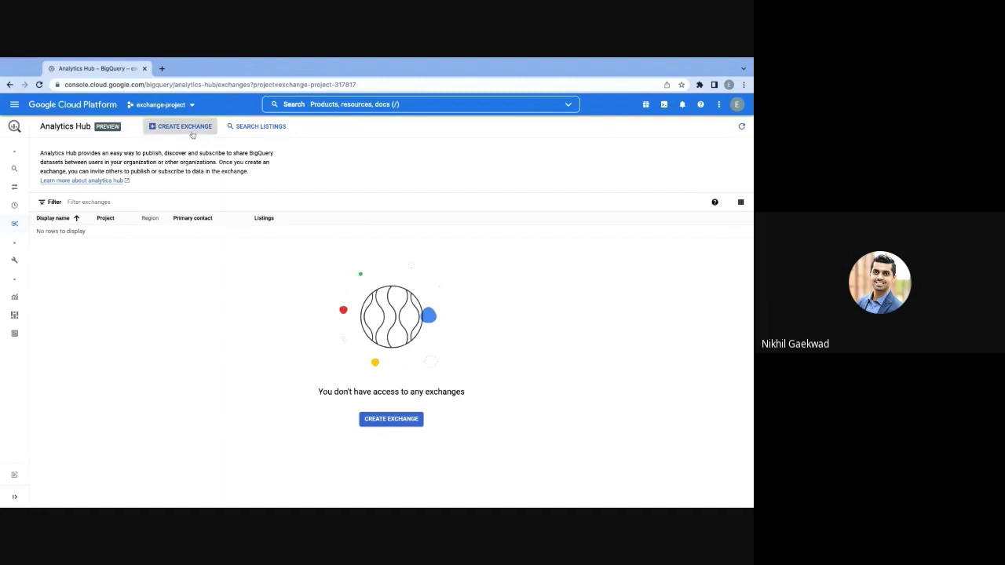
pyautogui.click(545, 213)
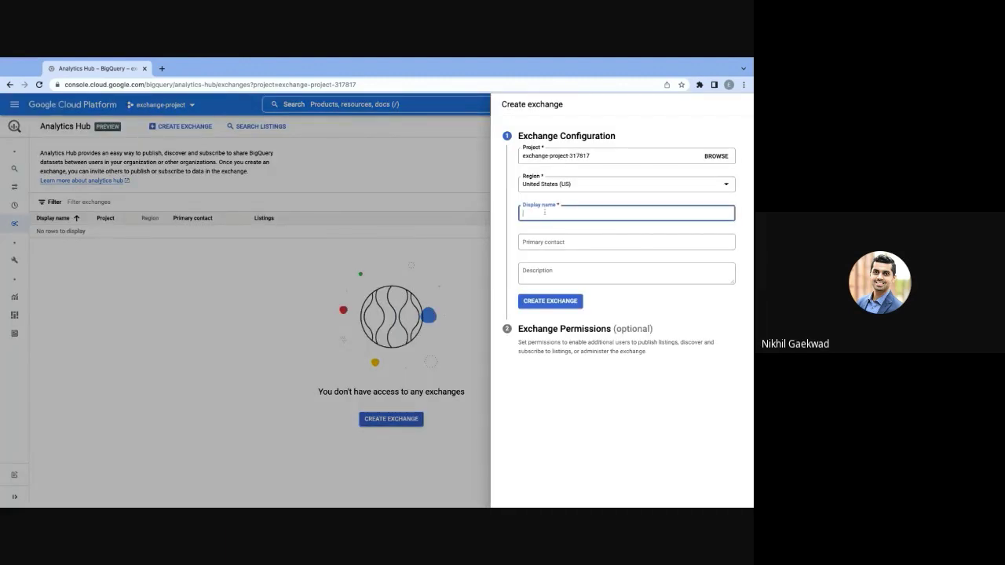
pyautogui.write('NCAA Exchange')
pyautogui.click(551, 300)
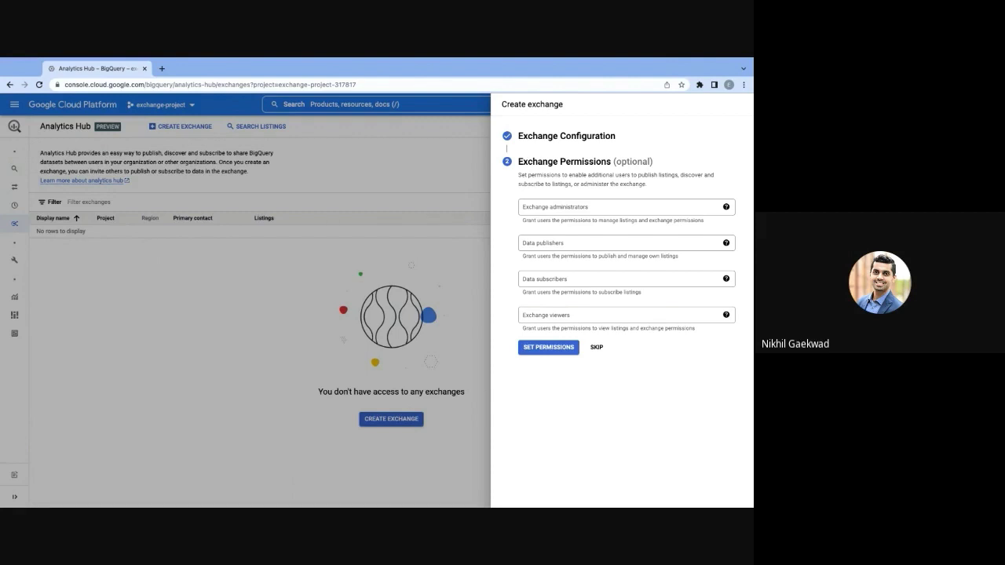
# Grant the publisher account Data publisher and the subscriber account Data subscriber permissions on NCAA Exchange
pyautogui.click(548, 246)
pyautogui.write('publisher')
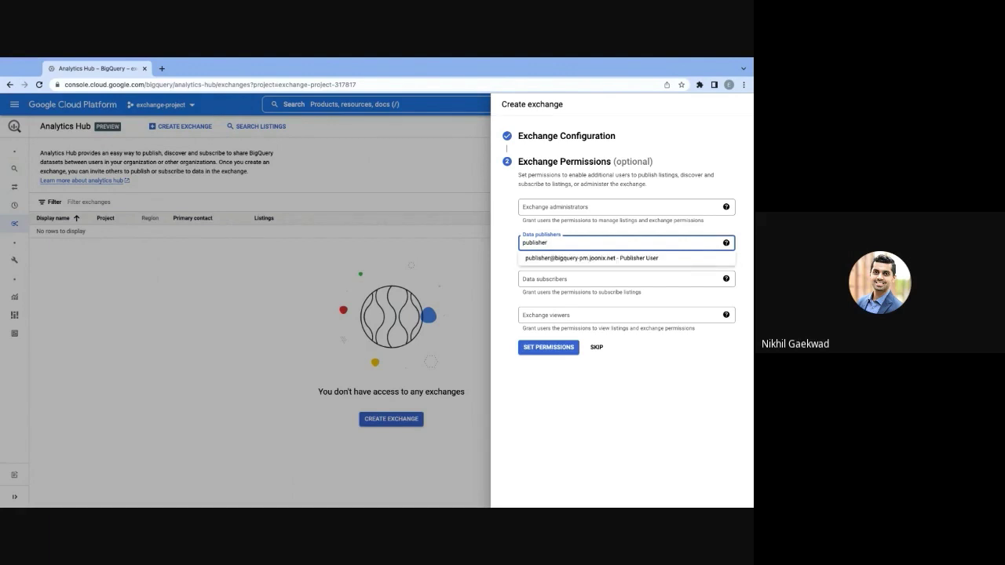
pyautogui.click(548, 258)
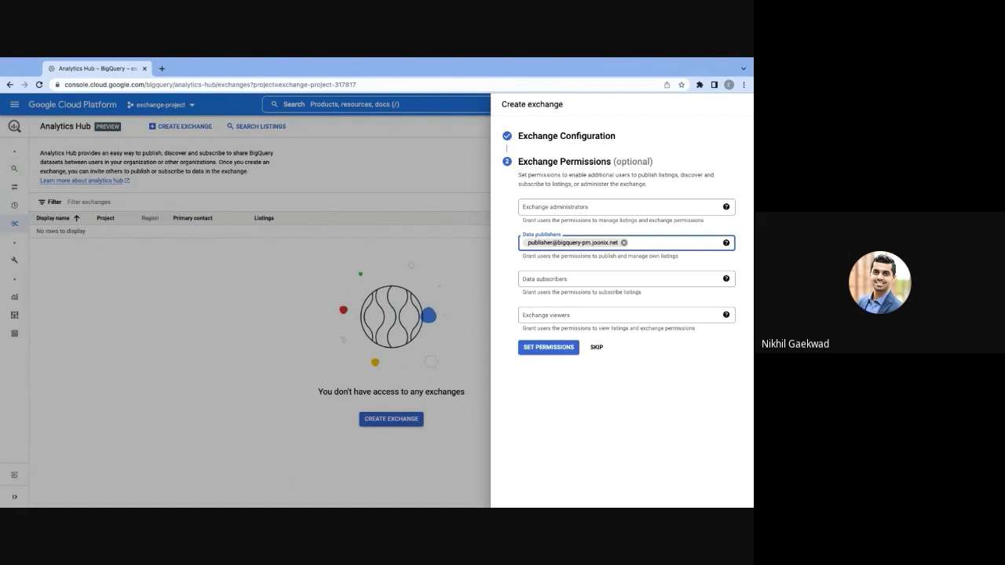
pyautogui.click(547, 276)
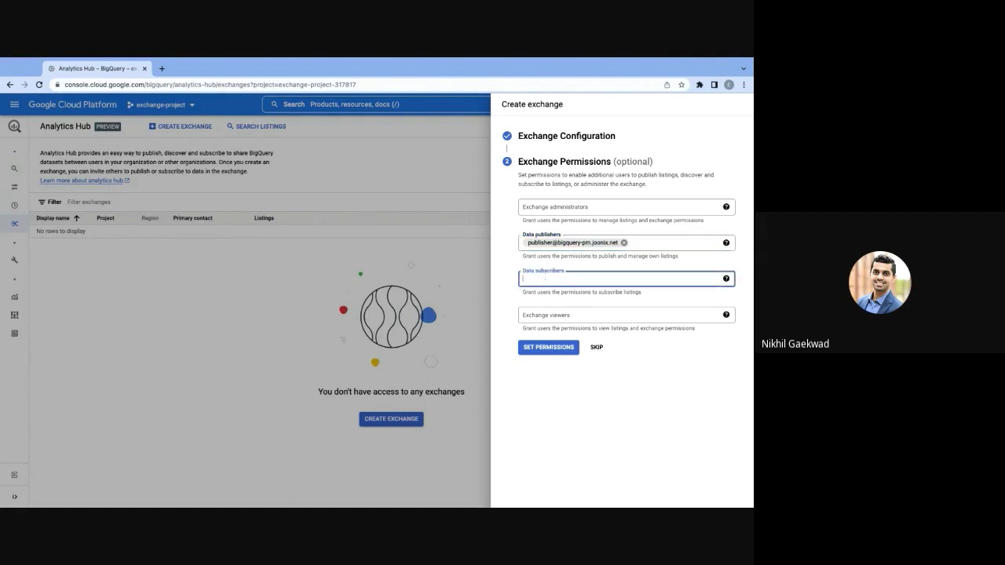
pyautogui.write('sub')
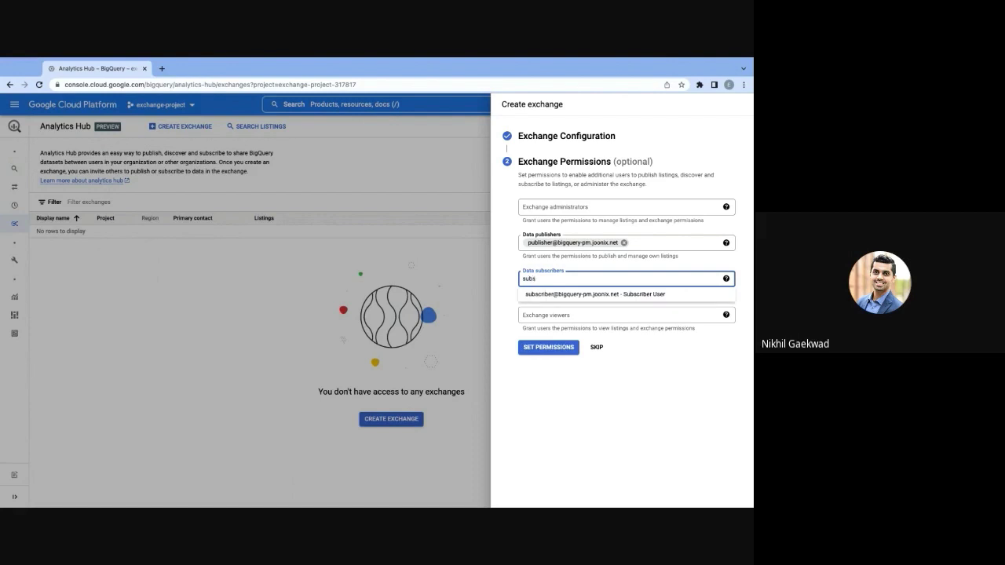
pyautogui.write('s')
pyautogui.click(545, 294)
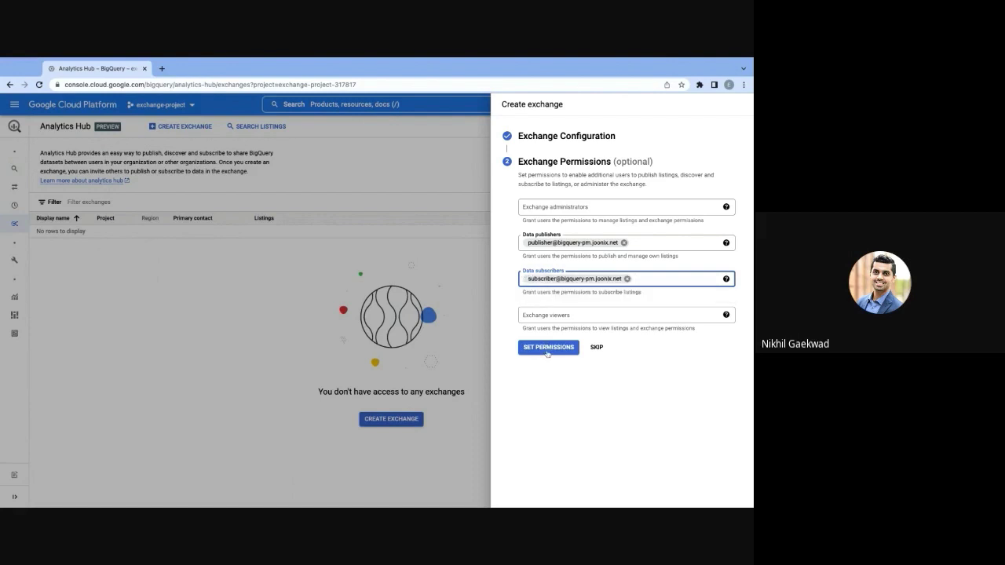
pyautogui.click(547, 347)
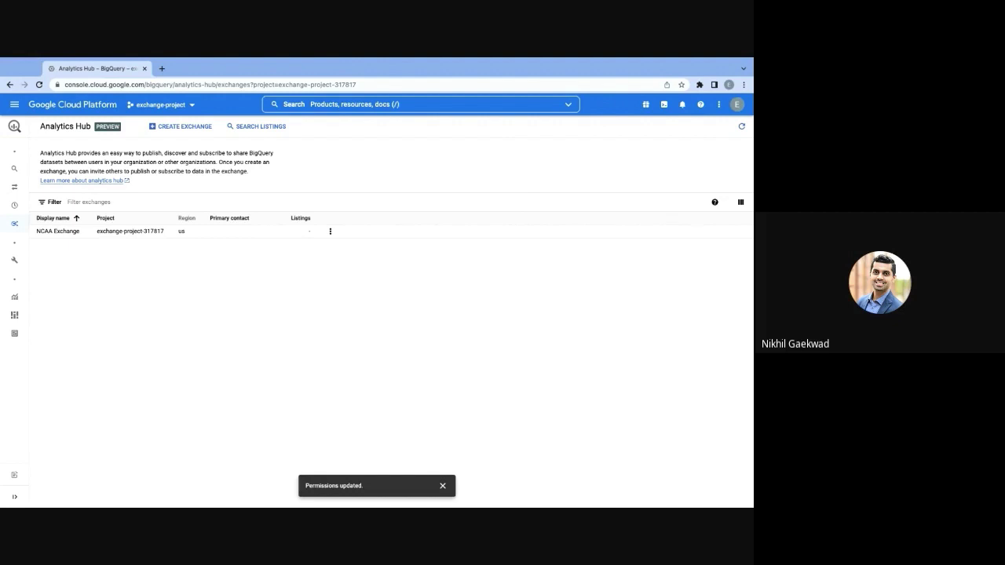
# In the publisher project's window, start a new listing in NCAA Exchange
pyautogui.hotkey('alt', 'Tab')
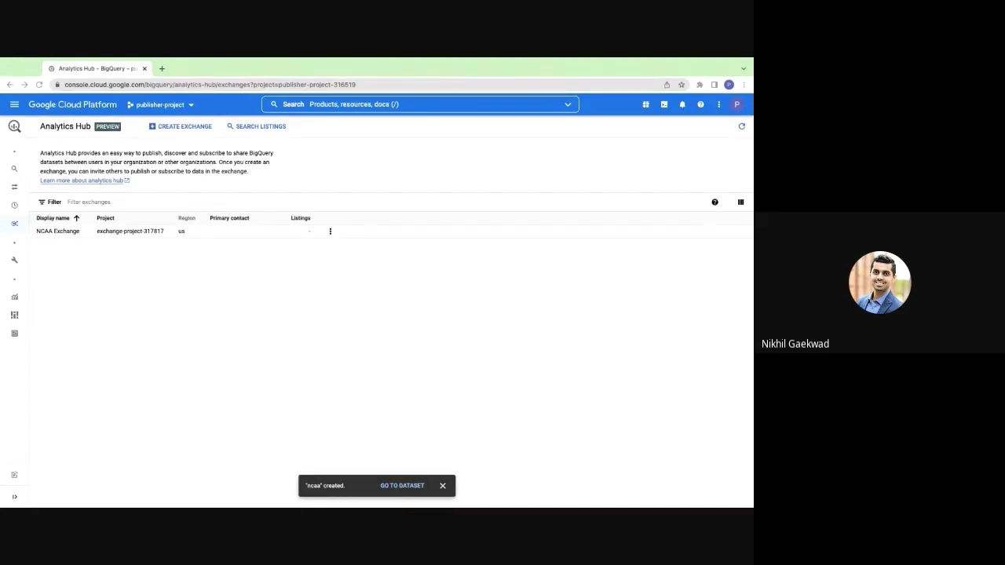
pyautogui.click(70, 232)
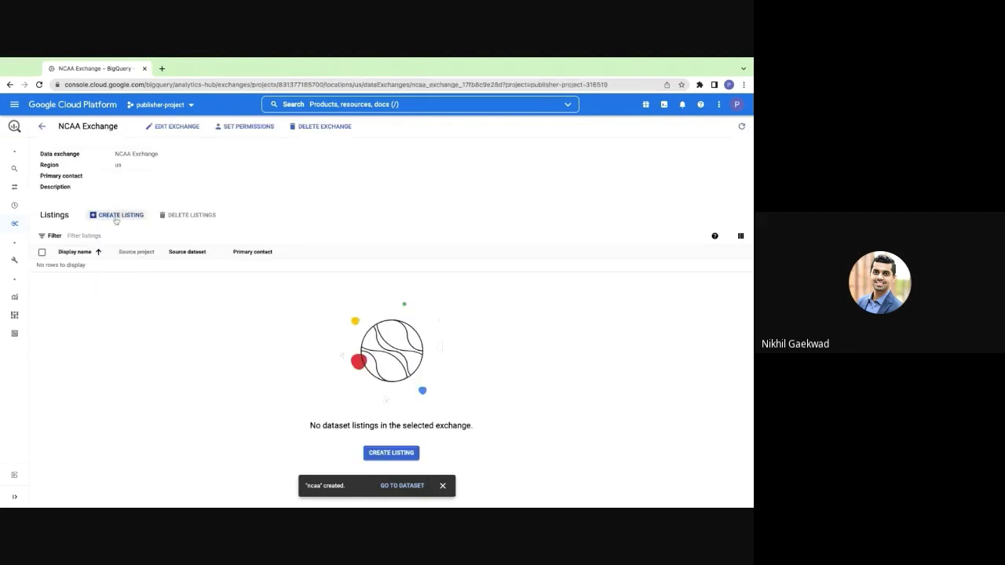
pyautogui.click(116, 216)
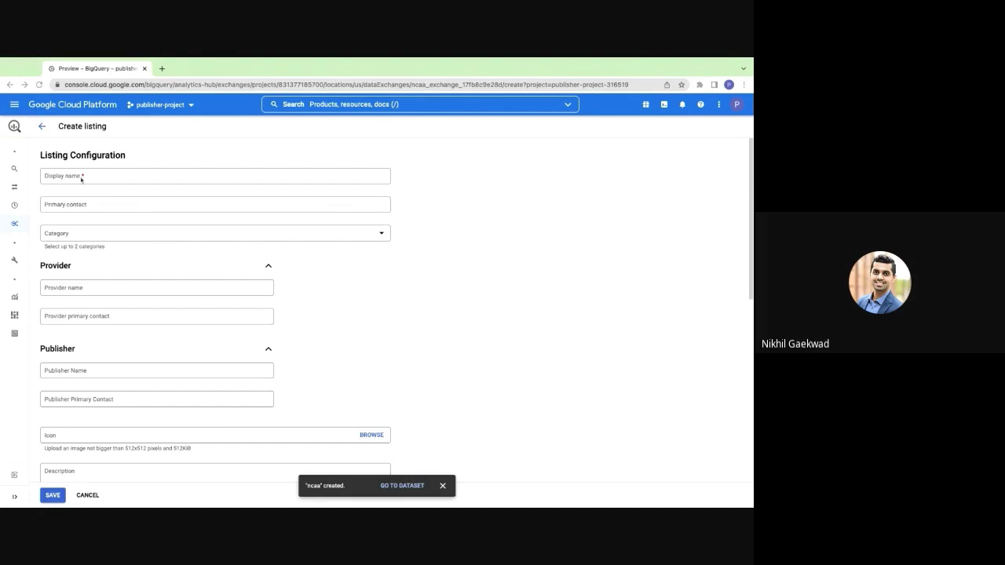
# Set the listing display name to 'NCAA Data', enter the primary contact e-mail, and choose category Sports
pyautogui.click(96, 177)
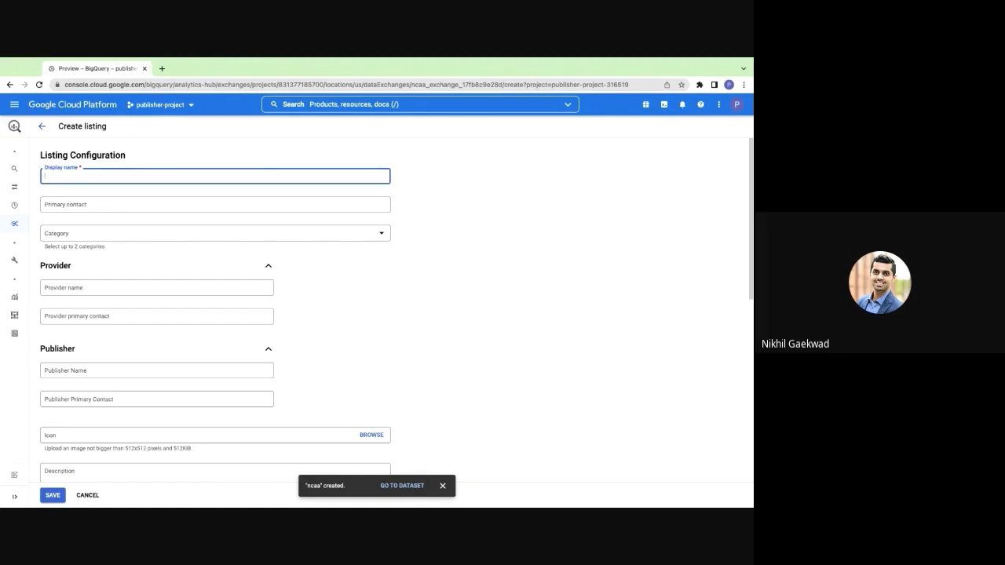
pyautogui.write('NCAA')
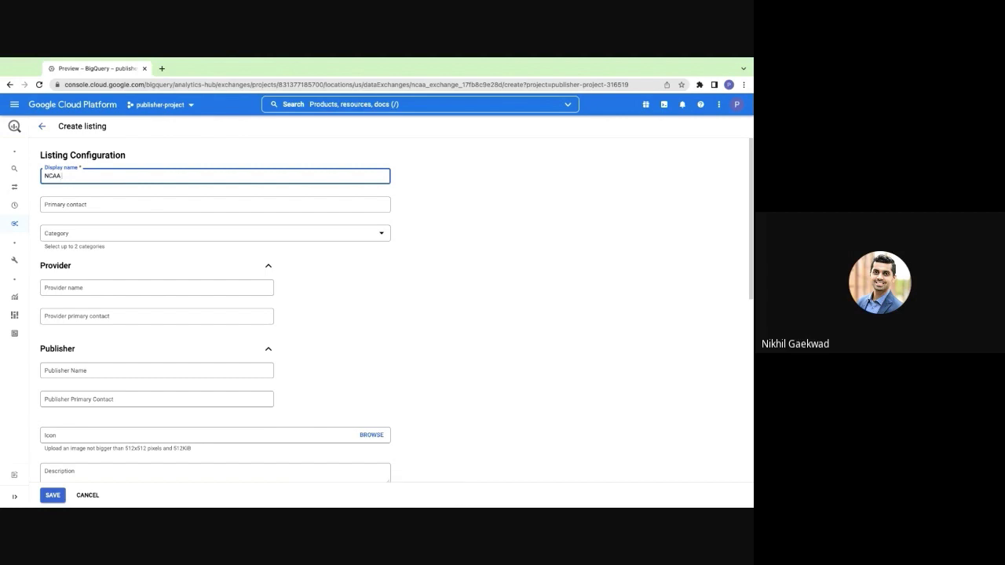
pyautogui.write(' Data')
pyautogui.click(90, 206)
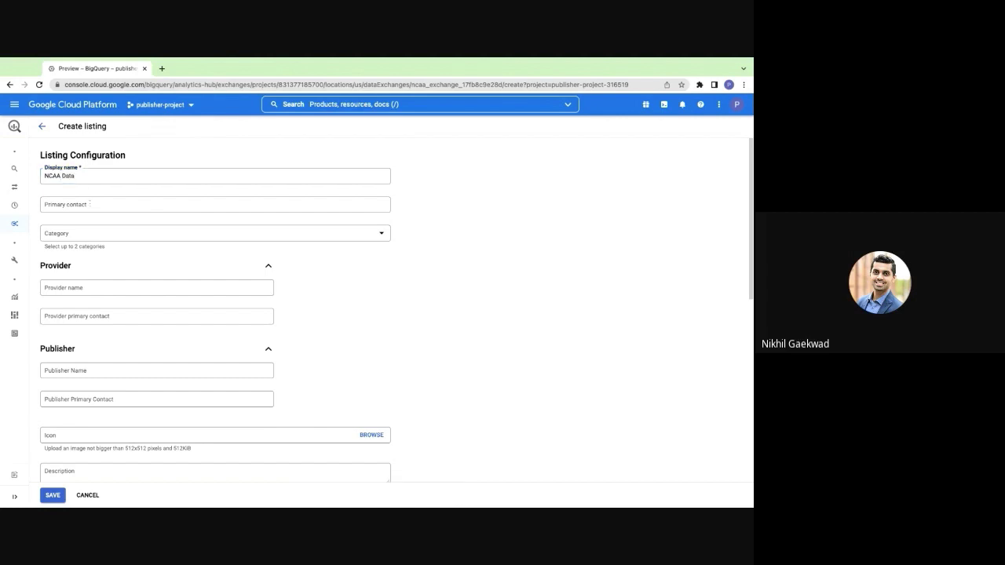
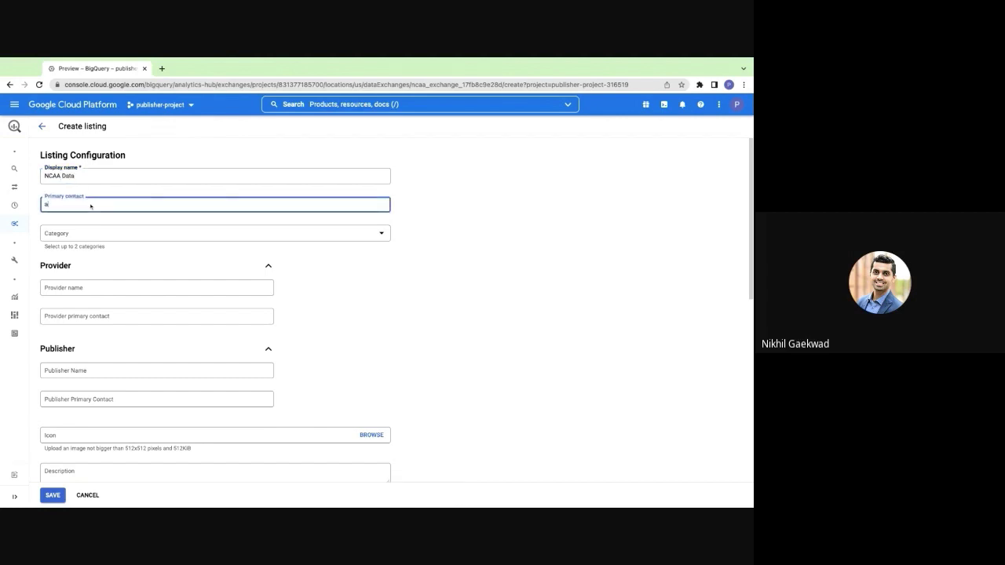
pyautogui.click(78, 234)
pyautogui.scroll(-3, 138, 290)
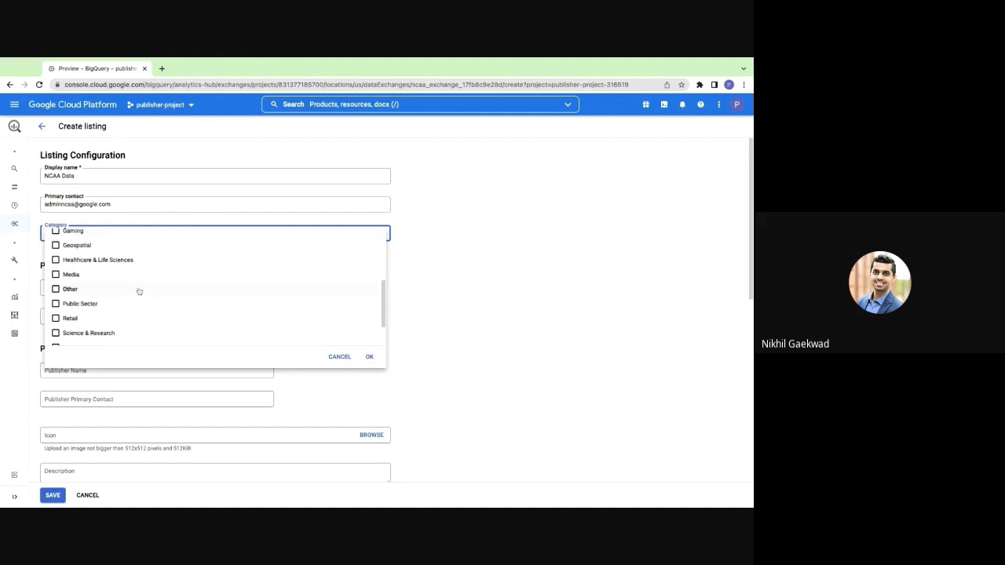
pyautogui.scroll(-1, 138, 291)
pyautogui.click(119, 321)
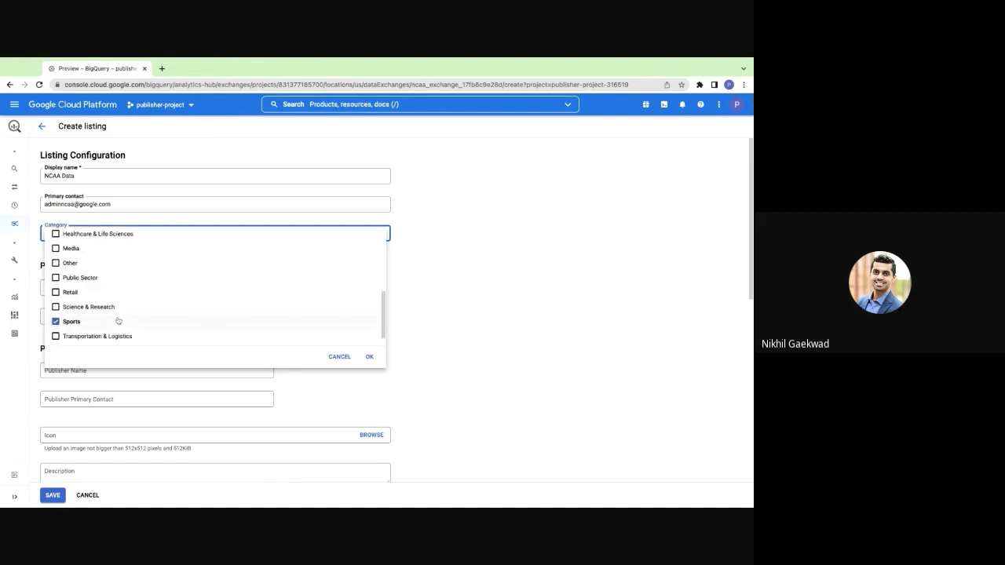
pyautogui.click(369, 356)
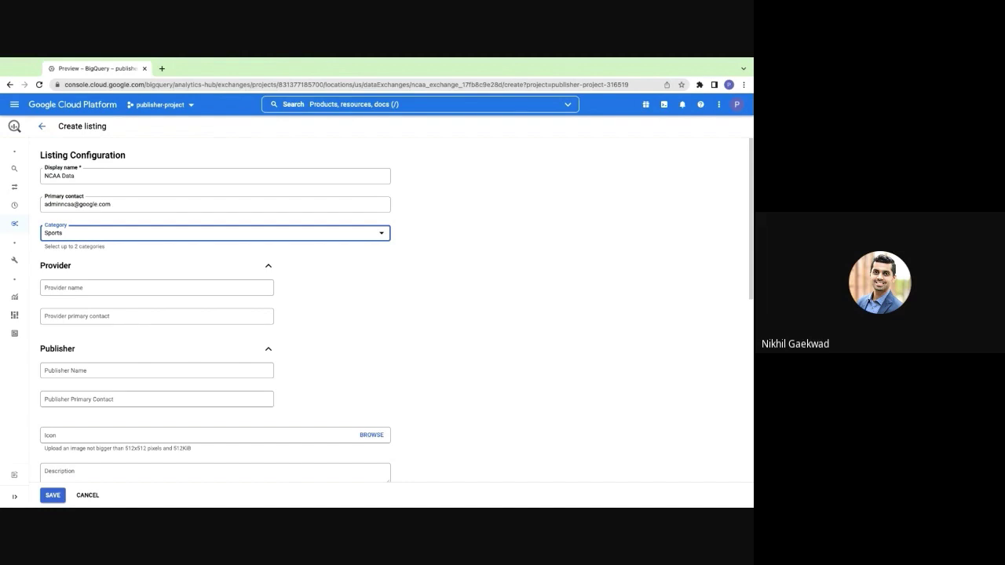
pyautogui.scroll(-2, 353, 350)
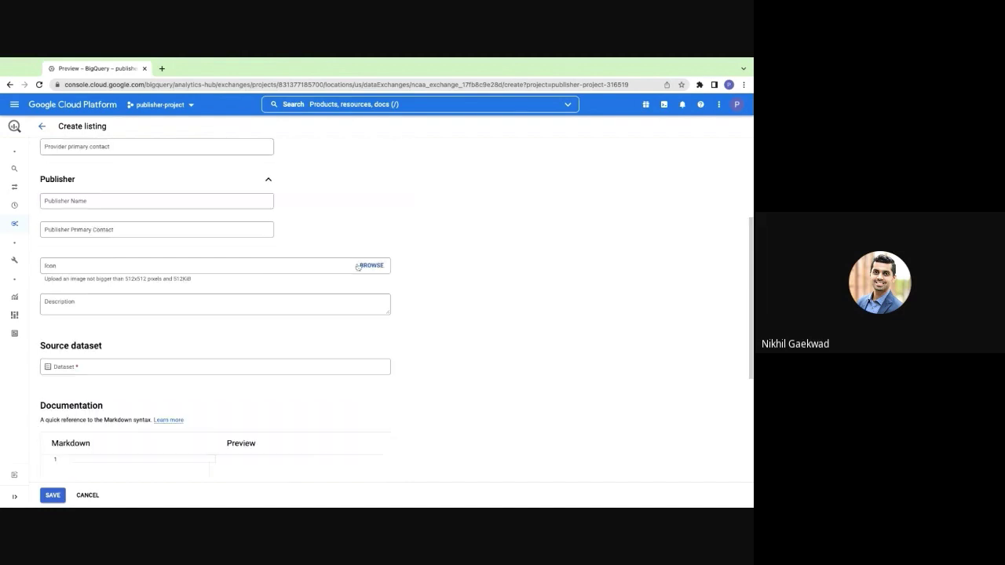
# Set NCAALOGO.png as the listing's icon image
pyautogui.click(368, 267)
pyautogui.doubleClick(77, 293)
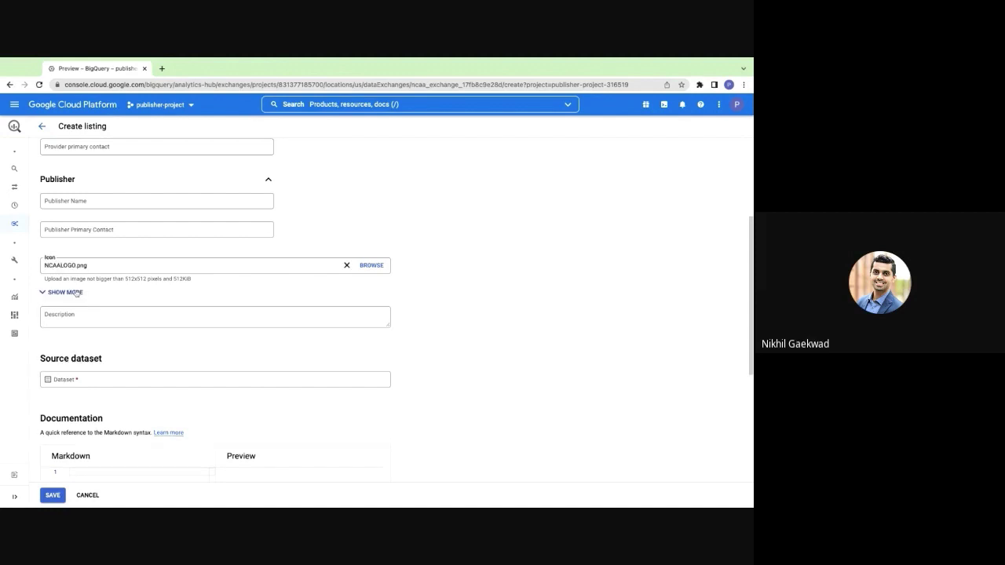
pyautogui.click(76, 293)
# Select publisher-project-316519.ncaa as the listing's source dataset
pyautogui.scroll(-2, 148, 310)
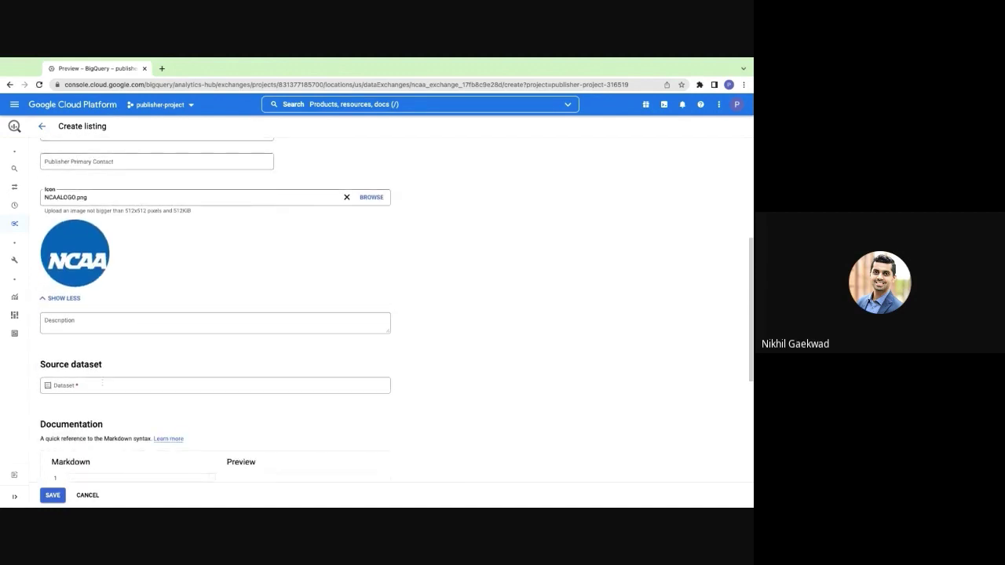
pyautogui.scroll(-1, 102, 383)
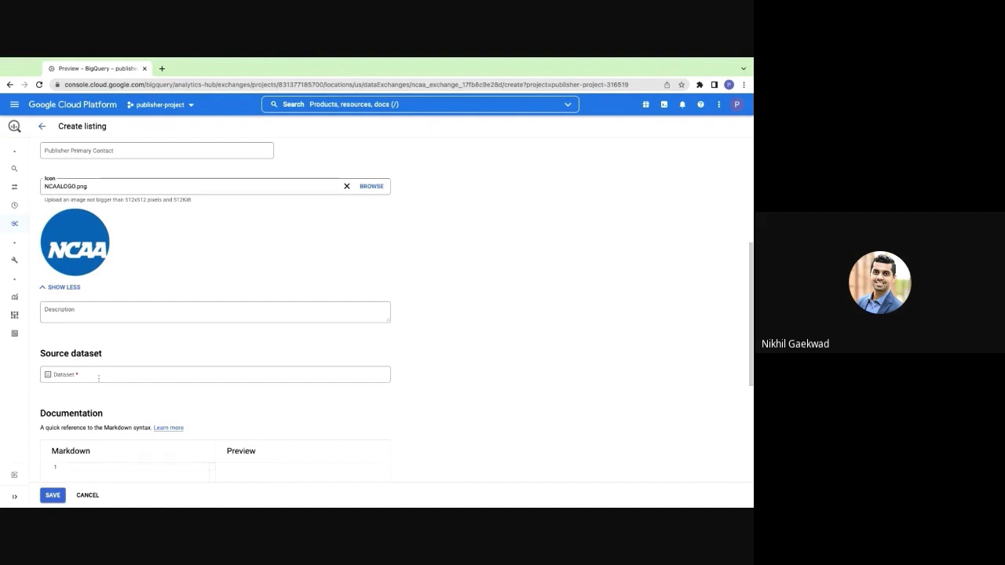
pyautogui.click(99, 379)
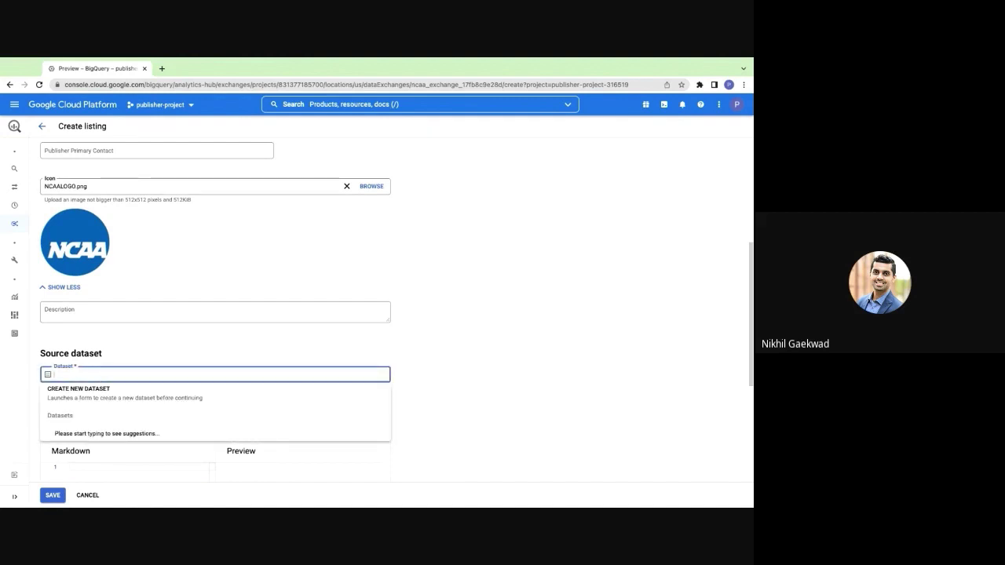
pyautogui.write('ncaa')
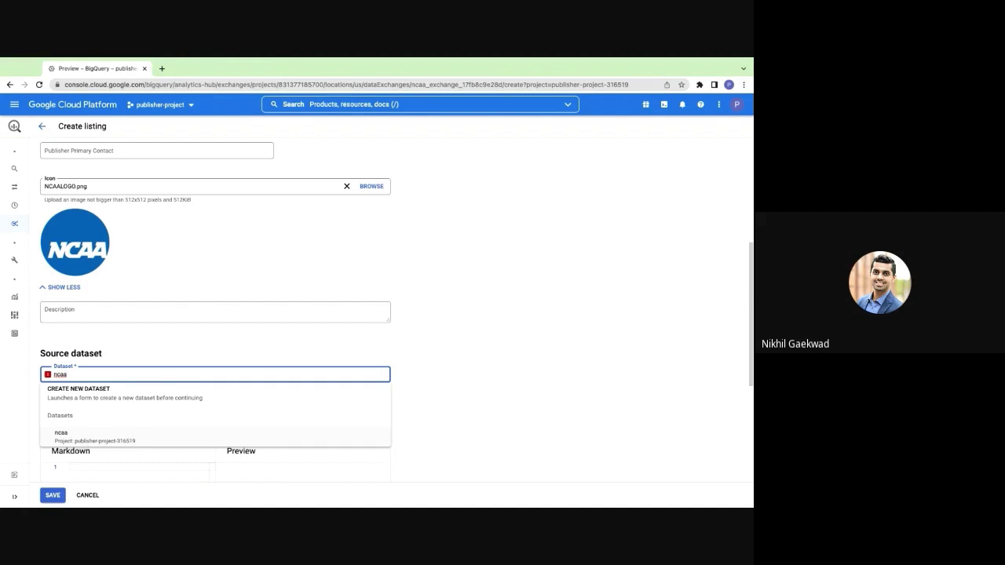
pyautogui.press('Return')
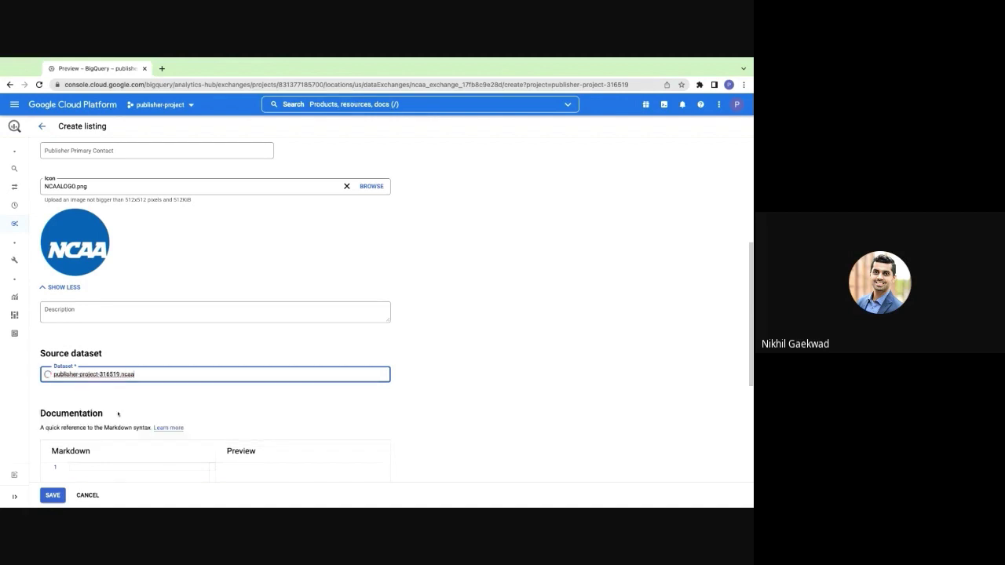
pyautogui.scroll(-3, 122, 408)
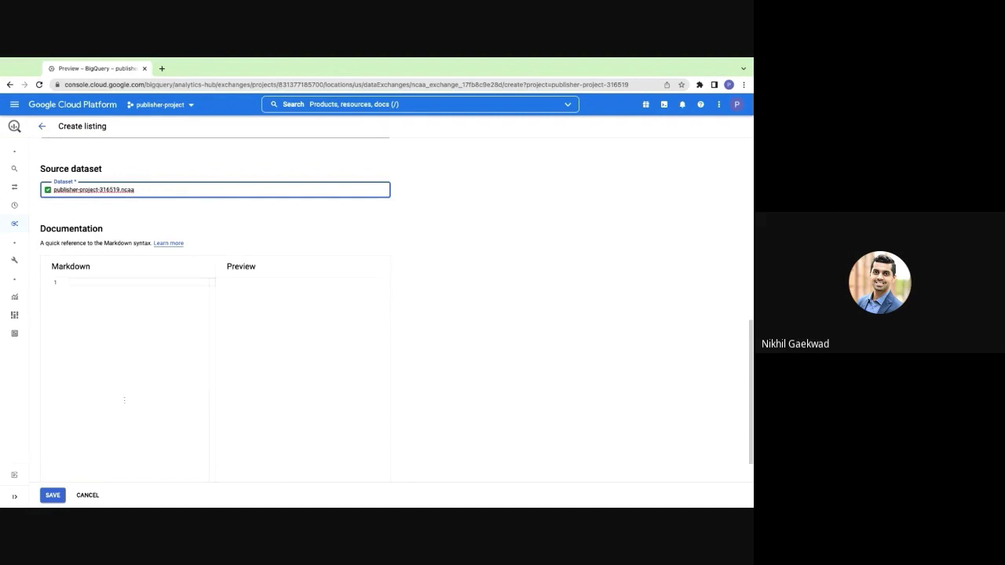
pyautogui.hotkey('alt', 'Tab')
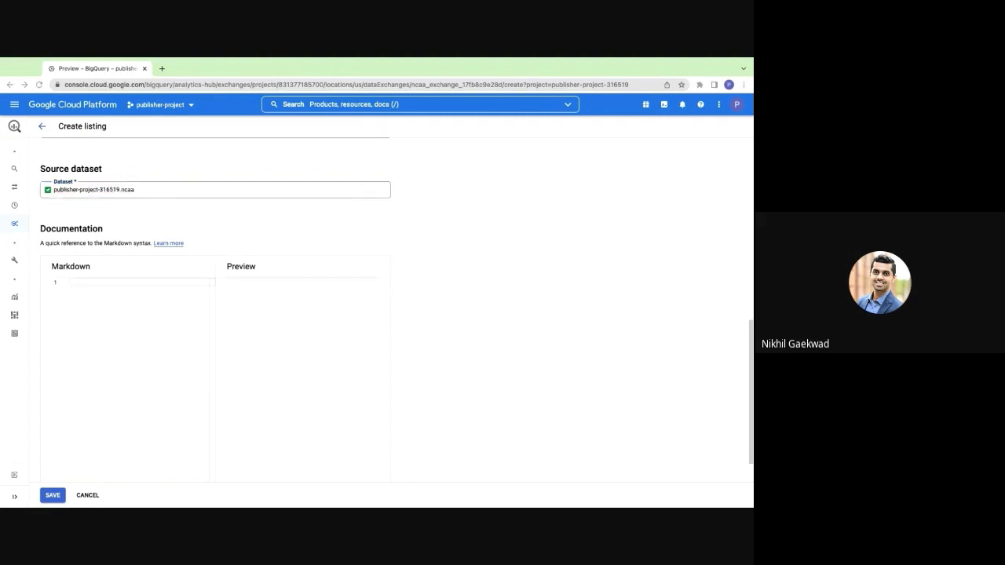
# Paste the prepared NCAA Markdown documentation into the listing and save NCAA Data
pyautogui.click(95, 282)
pyautogui.hotkey('ctrl', 'v')
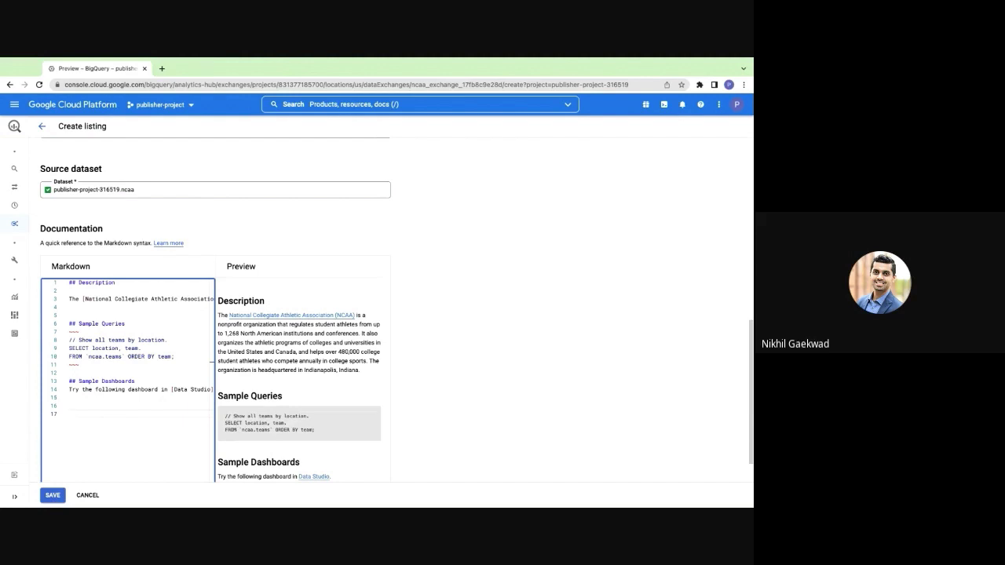
pyautogui.click(52, 495)
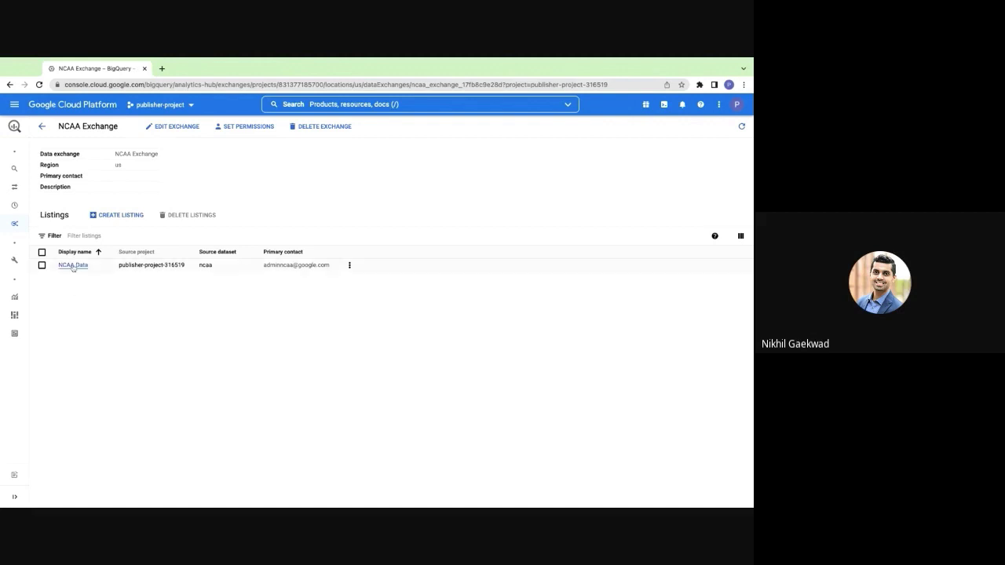
# Review the NCAA Data listing page, then switch to the subscriber-project SQL workspace
pyautogui.click(72, 266)
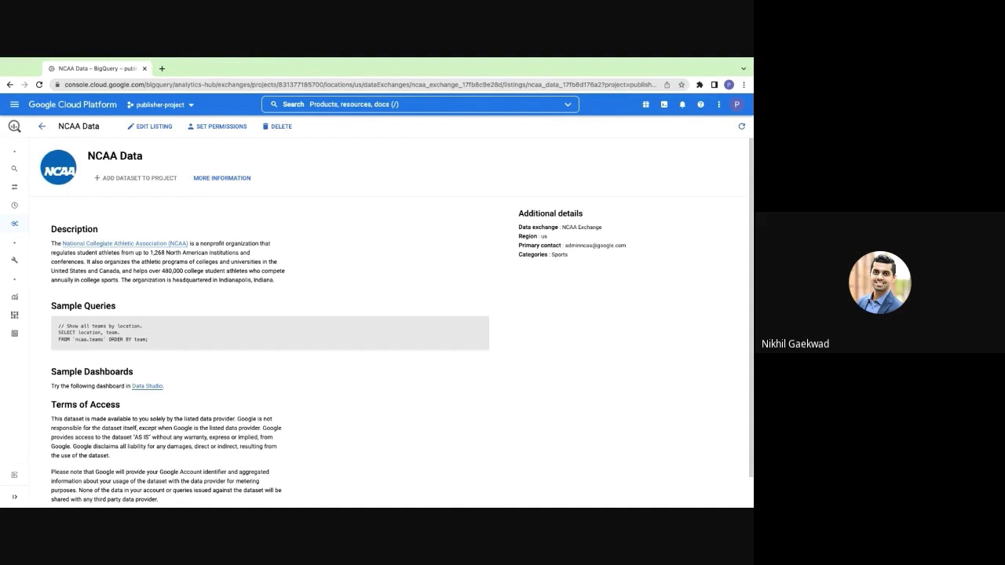
pyautogui.hotkey('alt', 'Tab')
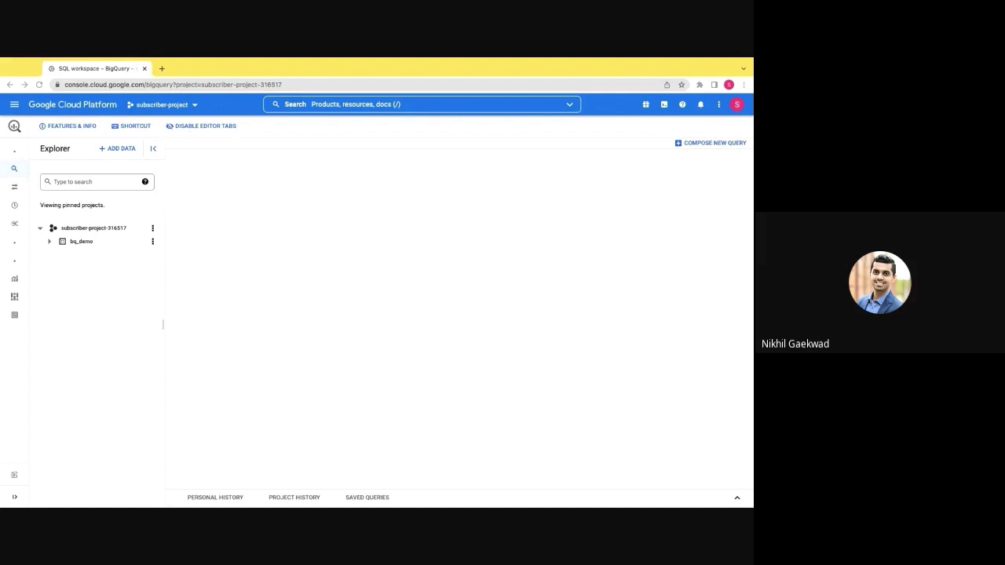
# Search Analytics Hub listings for 'trends' and open the Google Trends listing
pyautogui.click(118, 149)
pyautogui.click(131, 198)
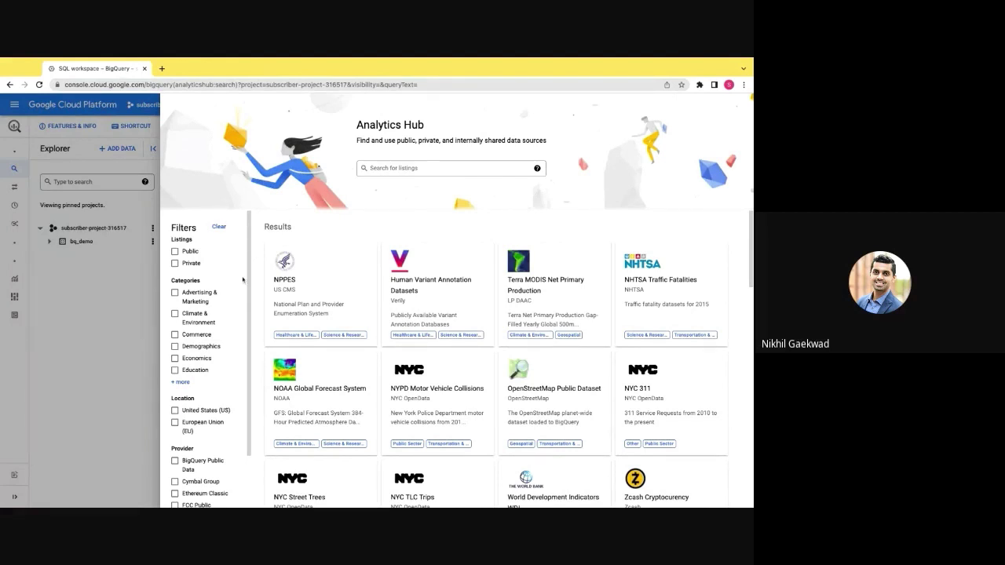
pyautogui.scroll(-2, 244, 280)
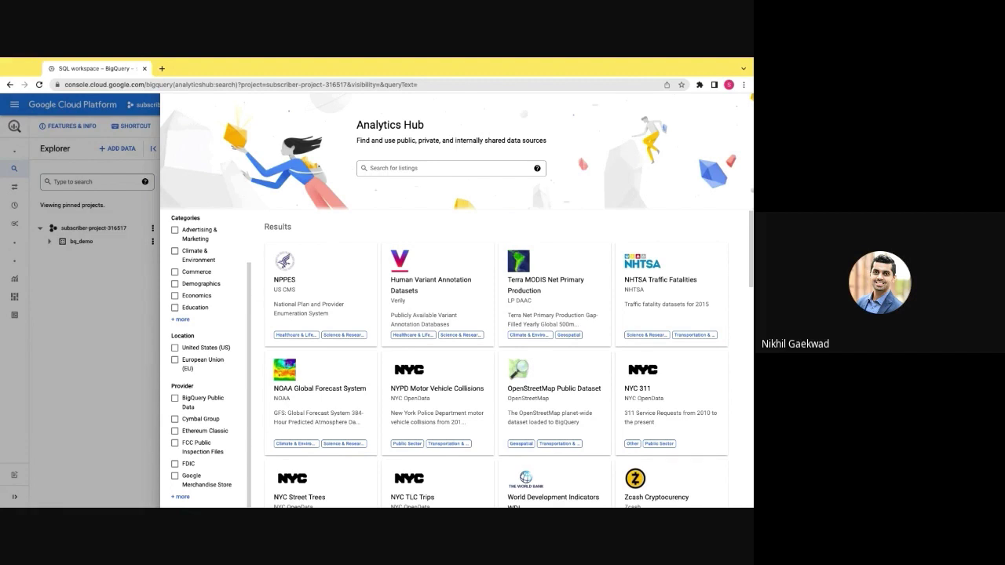
pyautogui.click(447, 168)
pyautogui.write('trends')
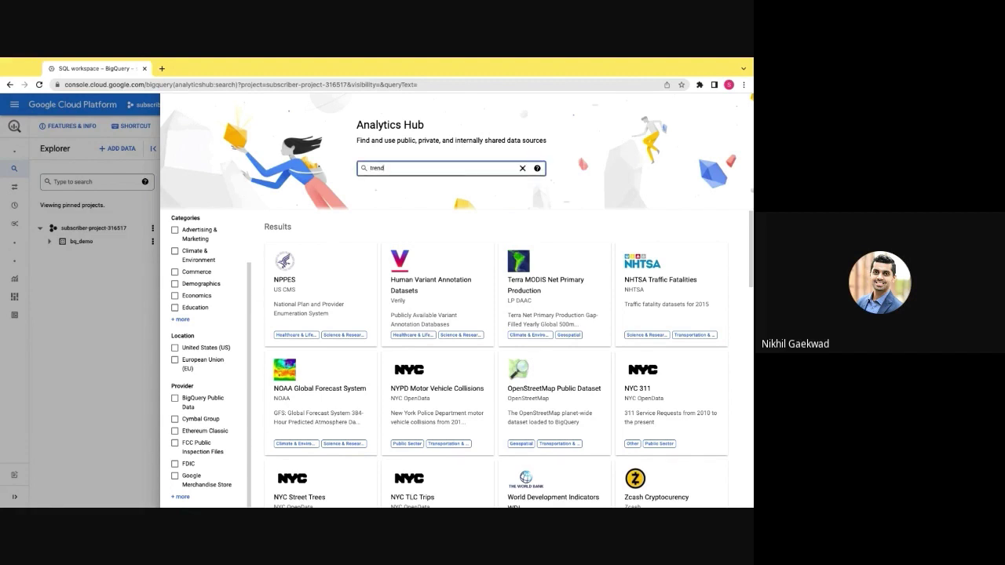
pyautogui.press('Return')
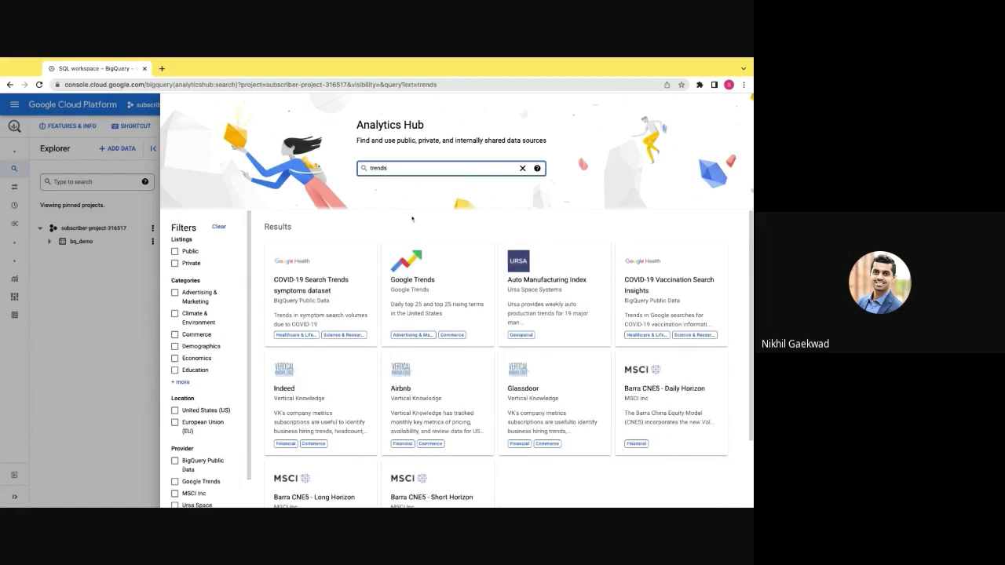
pyautogui.click(420, 259)
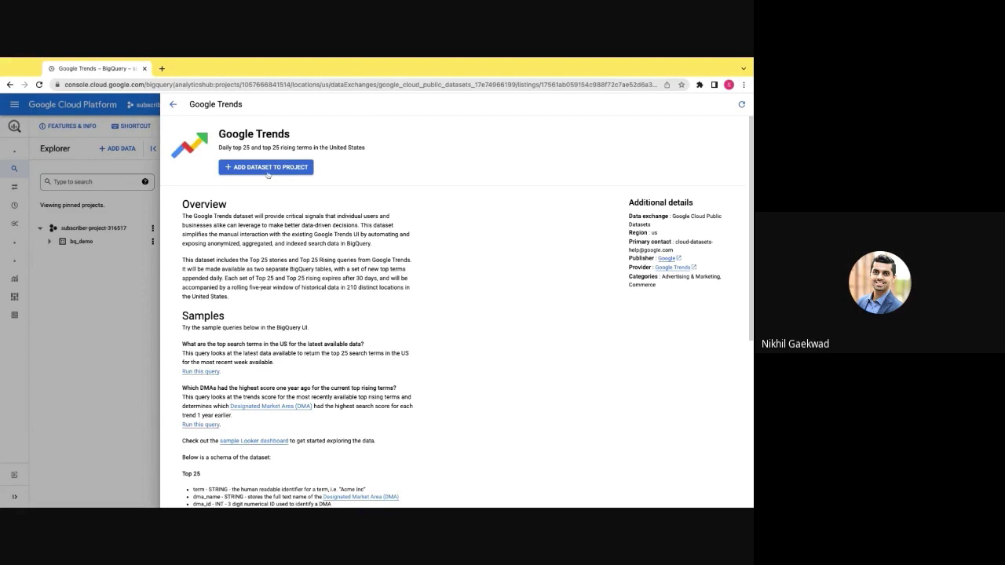
# Add Google Trends to subscriber-project-316517 as linked dataset google_trends
pyautogui.click(267, 168)
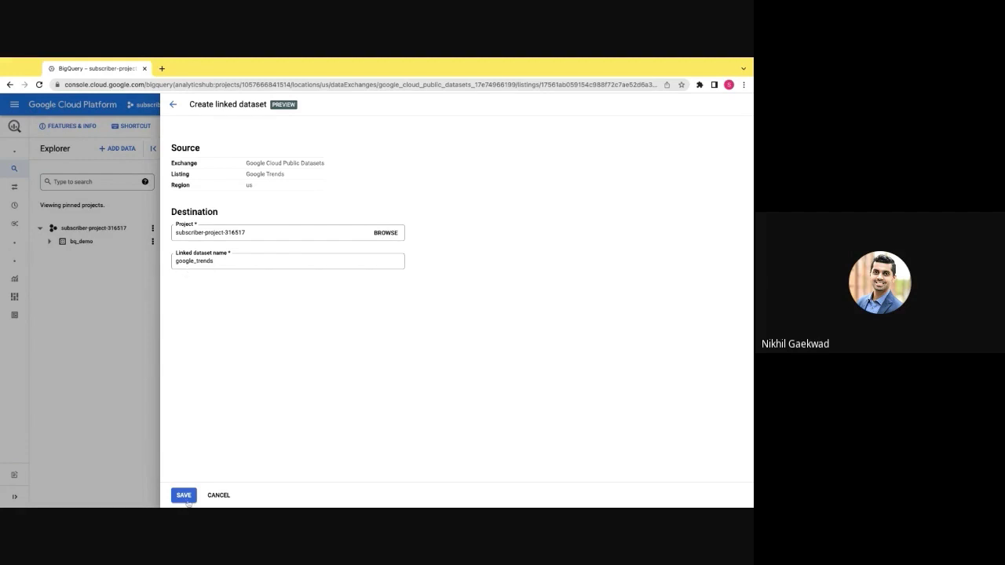
pyautogui.click(182, 496)
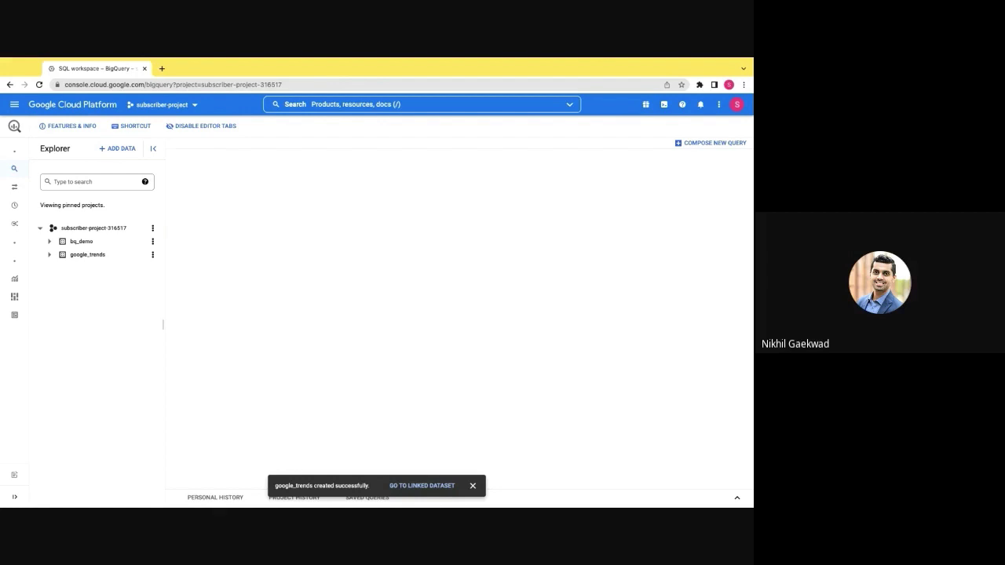
# Run the pasted ARRAY_AGG top-terms query on google_trends.top_terms and view its 25 rows
pyautogui.click(50, 254)
pyautogui.click(152, 285)
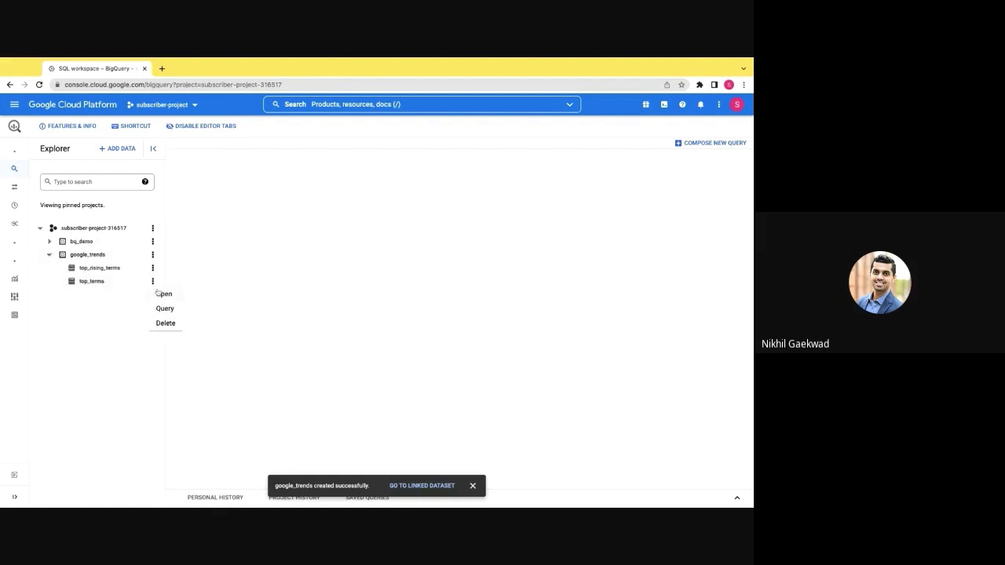
pyautogui.click(161, 308)
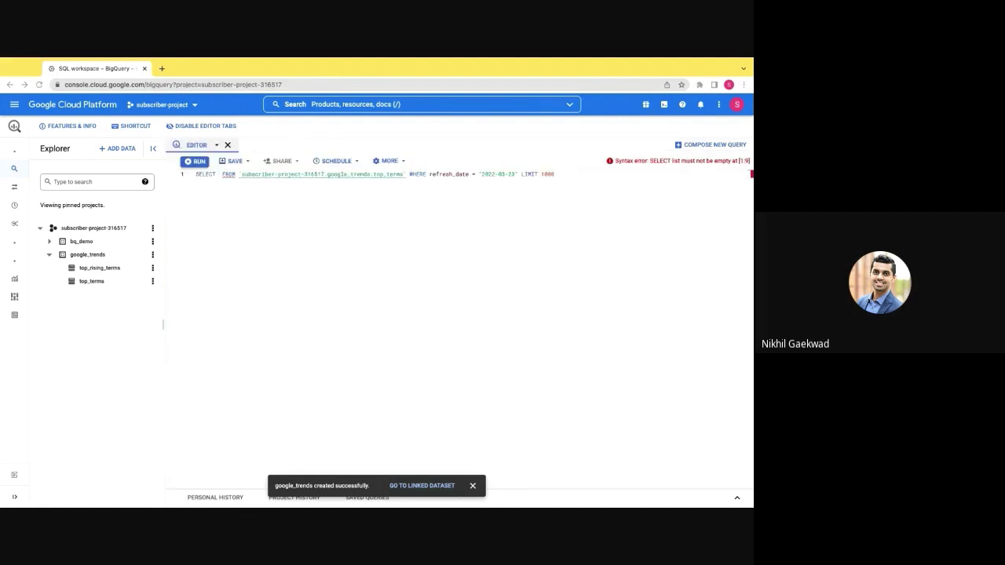
pyautogui.hotkey('ctrl', 'a')
pyautogui.write('SELECT   term,   ARRAY_AGG(STRUCT(rank,week) ORDER BY week DESC LIMIT 1) x FROM     `subscriber-project-316517.google_trends.top_terms` WHERE     refresh_date =         (SELECT             MAX(refresh_date)         FROM         `subscriber-project-316517.google_trends.top_terms`         ) GROUP BY     term ORDER BY     (SELECT rank FROM UNNEST(x))')
pyautogui.click(194, 161)
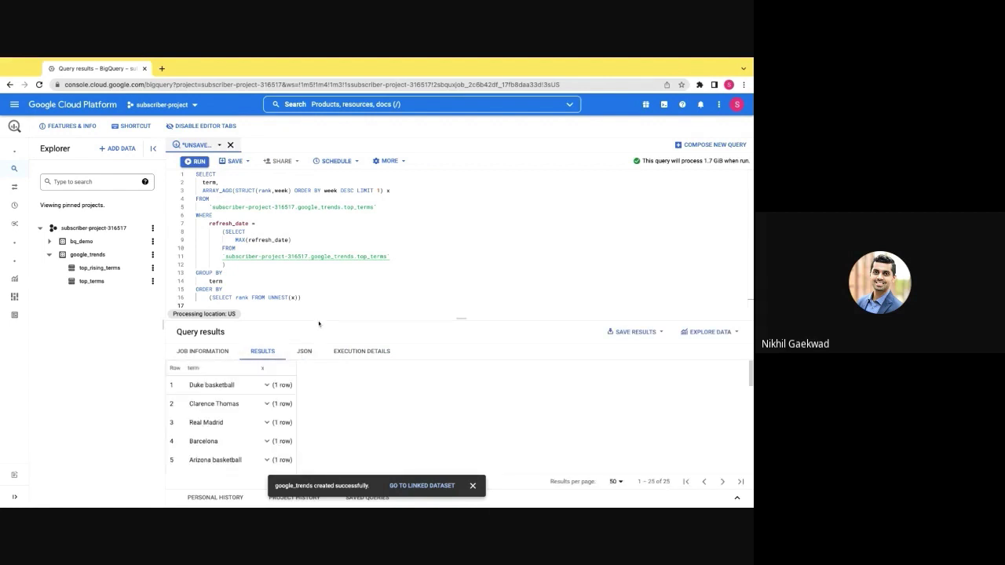
pyautogui.scroll(-1, 356, 421)
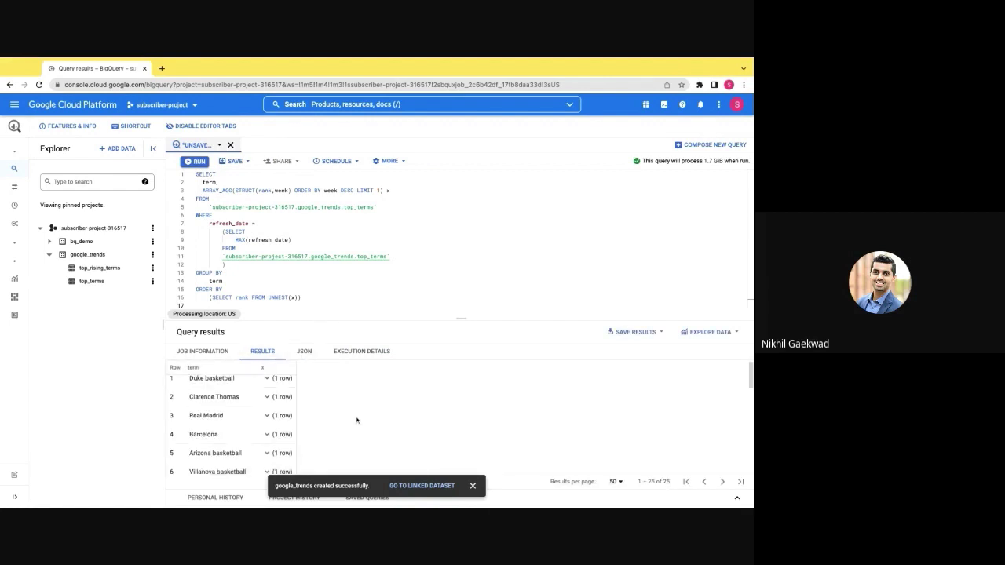